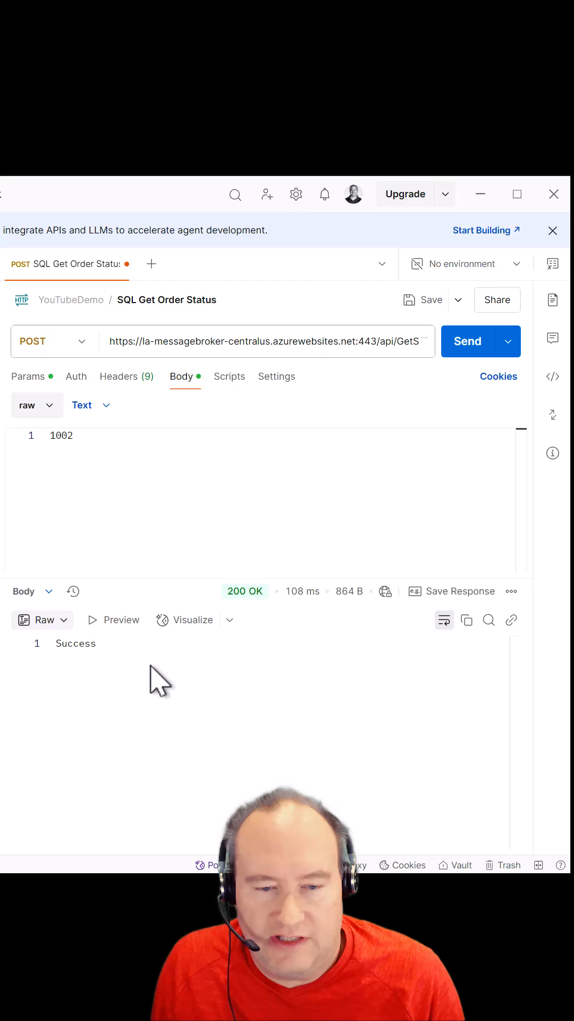
Resend the order 1002 status request and receive 404 Not Found
{"action": "left_click", "coordinate": [473, 337]}
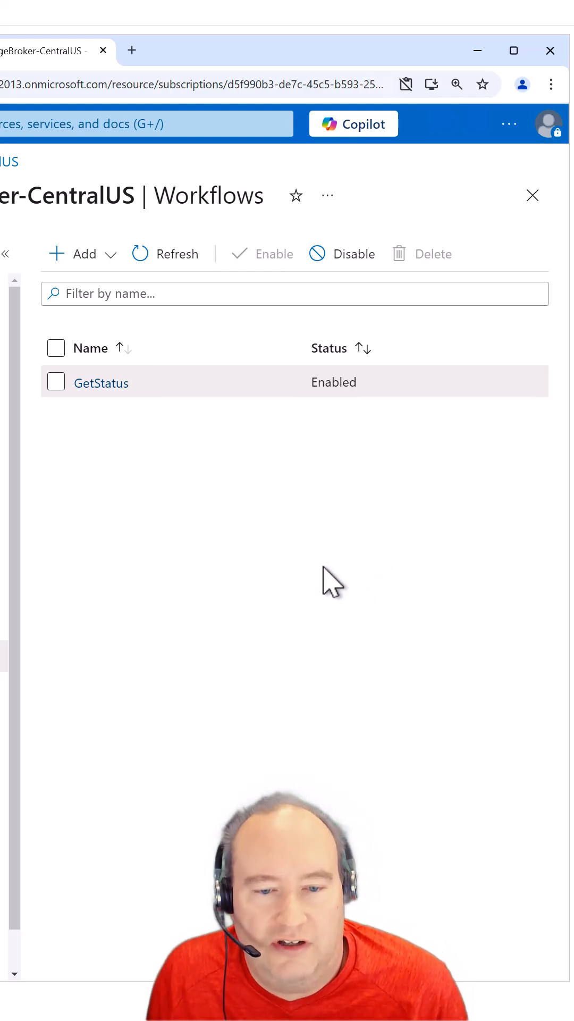
Open the GetStatus workflow from the Logic App's Workflows list
{"action": "left_click", "coordinate": [100, 384]}
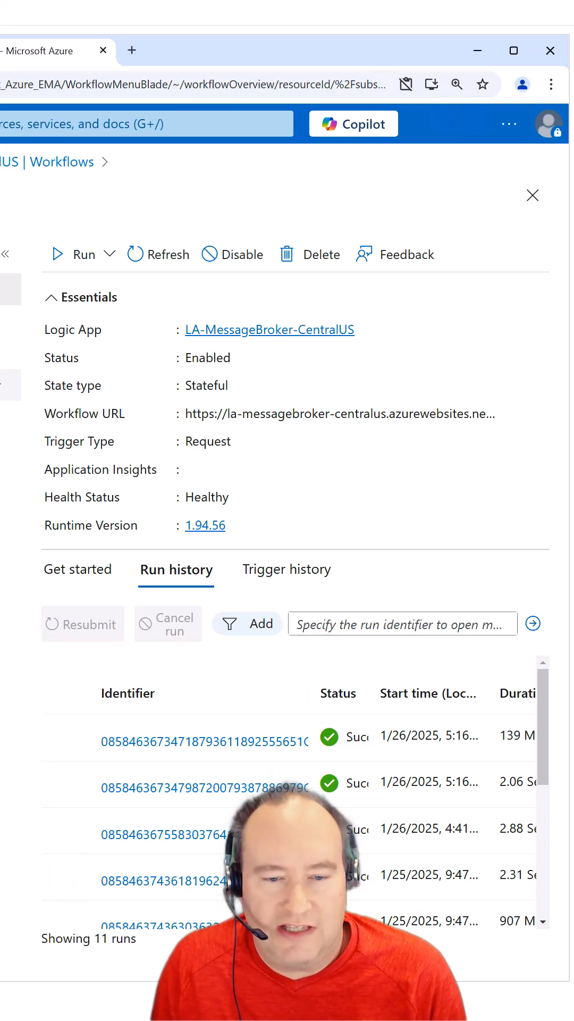
Open the GetStatus workflow in the Designer to see its trigger, stored procedure and Response
{"action": "left_click_drag", "start_coordinate": [272, 49], "coordinate": [488, 50]}
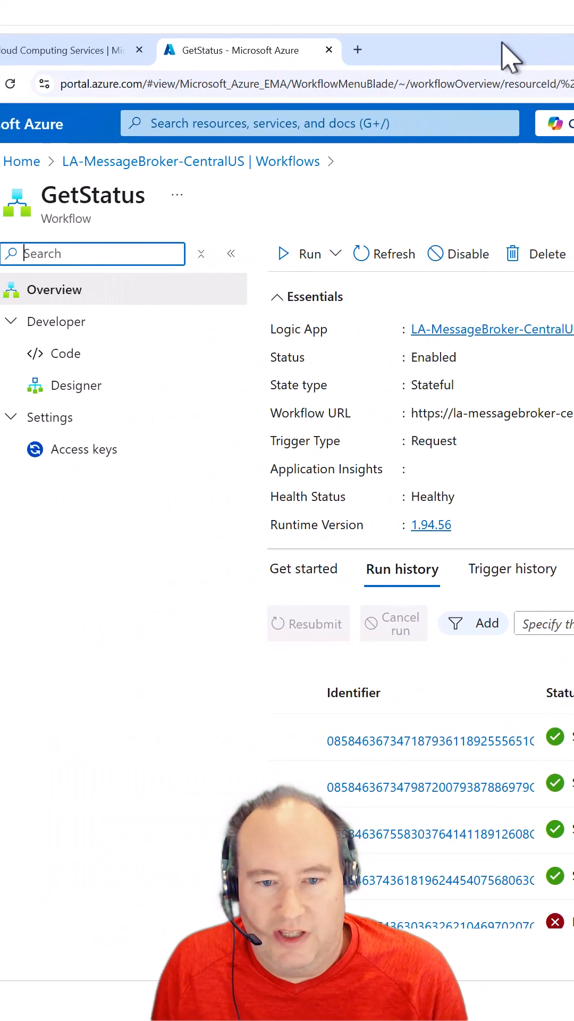
{"action": "left_click", "coordinate": [80, 378]}
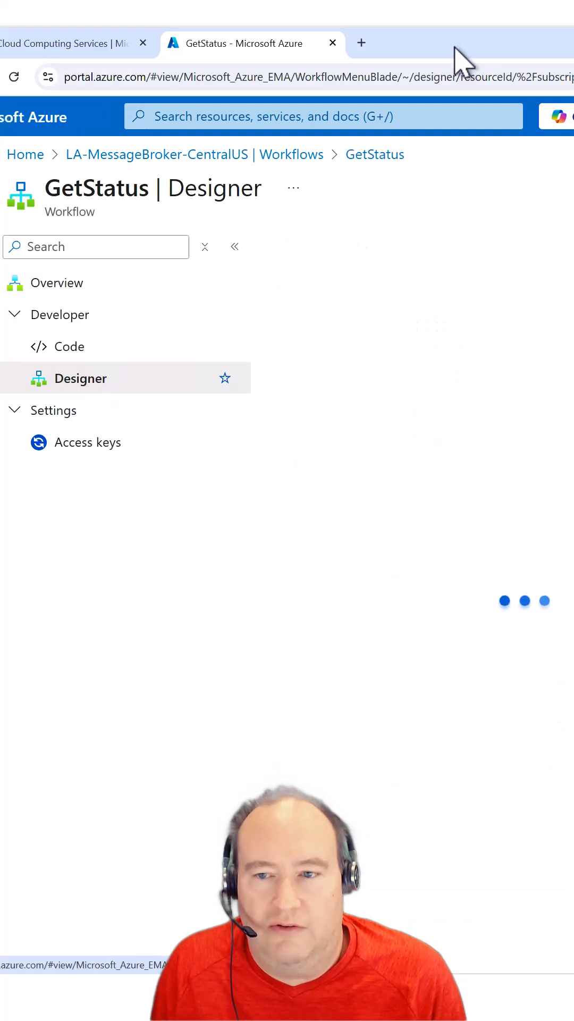
{"action": "left_click_drag", "start_coordinate": [447, 48], "coordinate": [240, 45]}
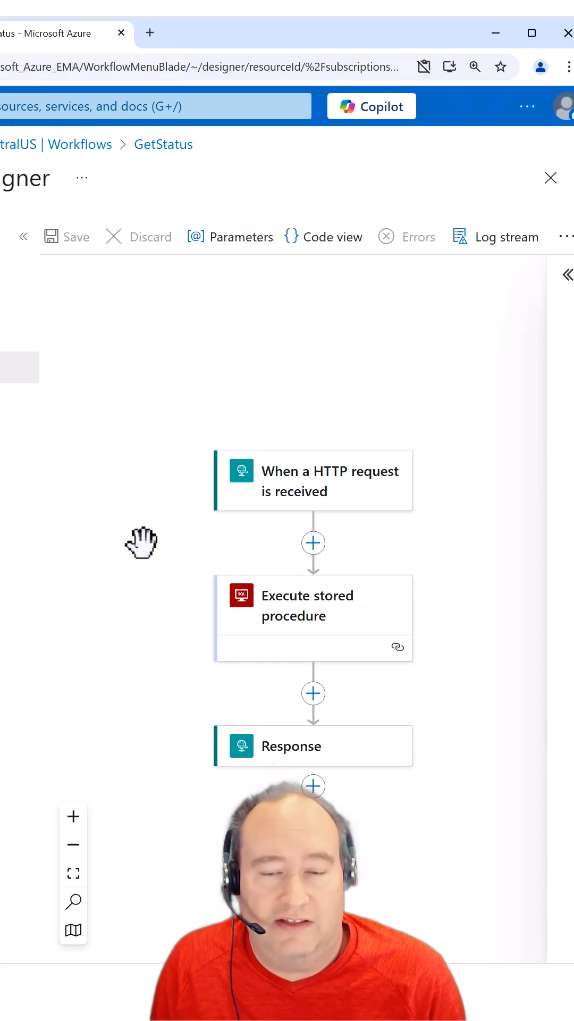
Add a Compose action with input 'hi' between Execute stored procedure and Response
{"action": "left_click", "coordinate": [313, 701]}
{"action": "left_click", "coordinate": [399, 677]}
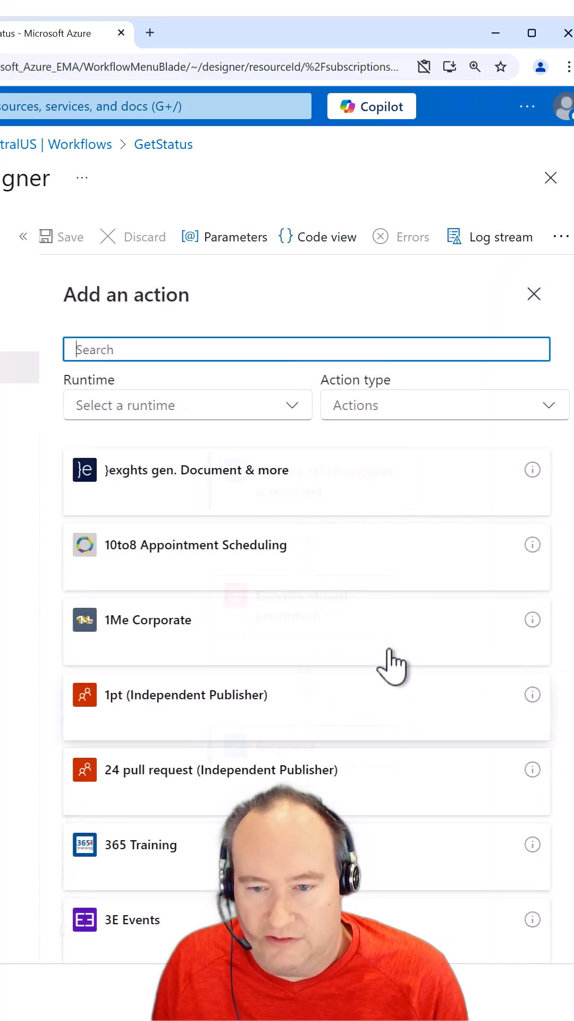
{"action": "type", "text": "c"}
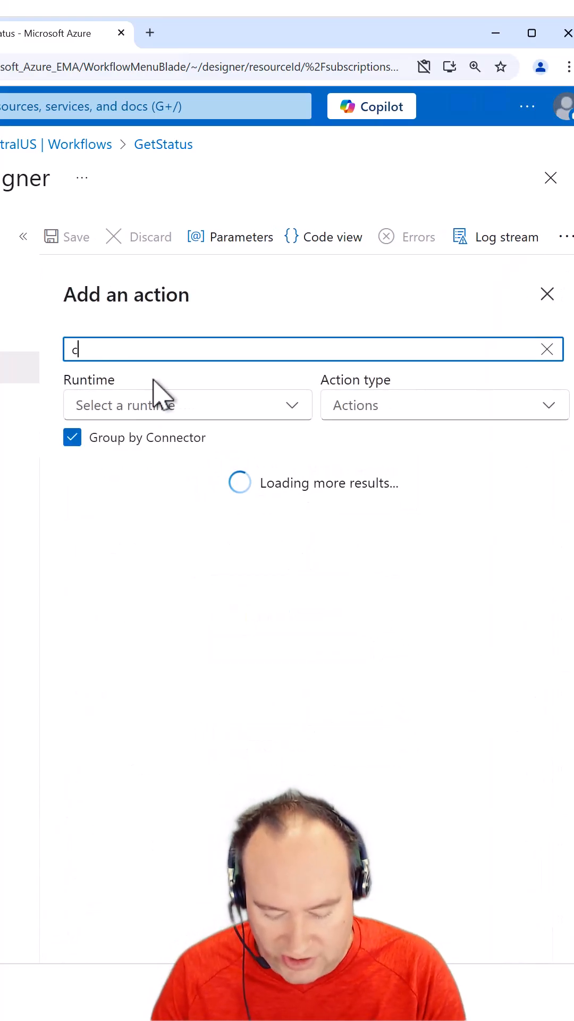
{"action": "type", "text": "omp"}
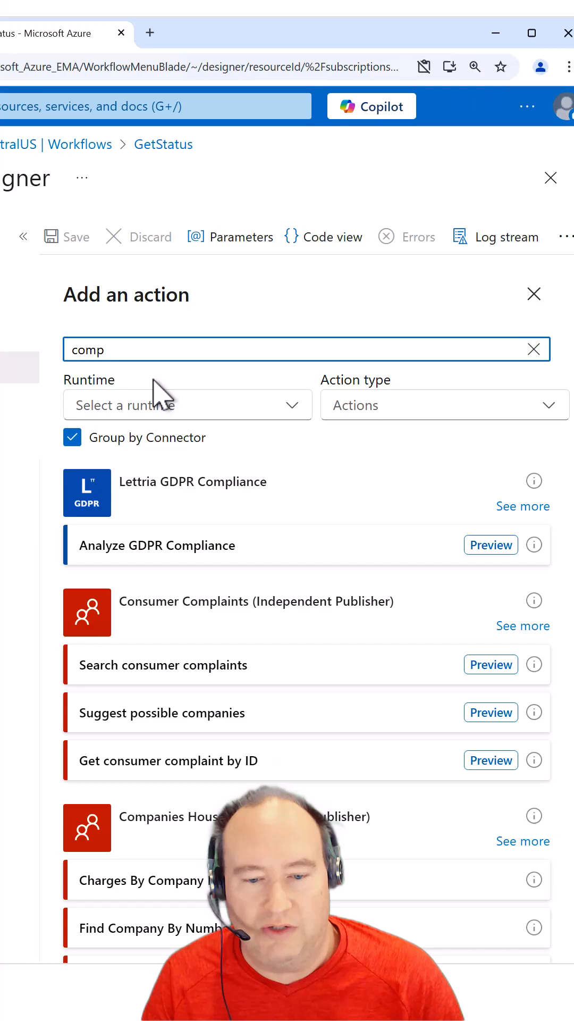
{"action": "type", "text": "o"}
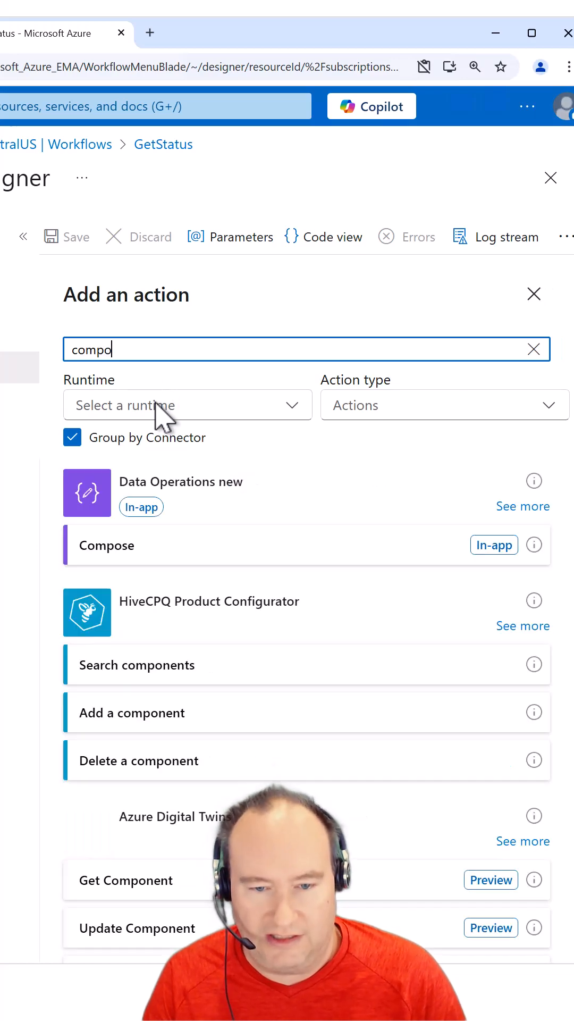
{"action": "left_click", "coordinate": [102, 550]}
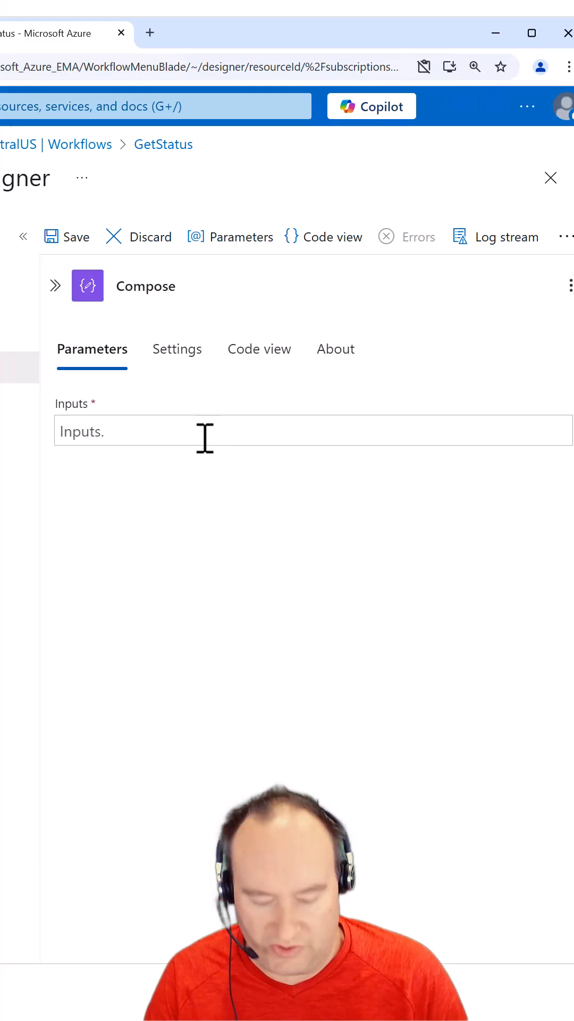
{"action": "left_click", "coordinate": [203, 438]}
{"action": "type", "text": "hi"}
{"action": "left_click", "coordinate": [54, 286]}
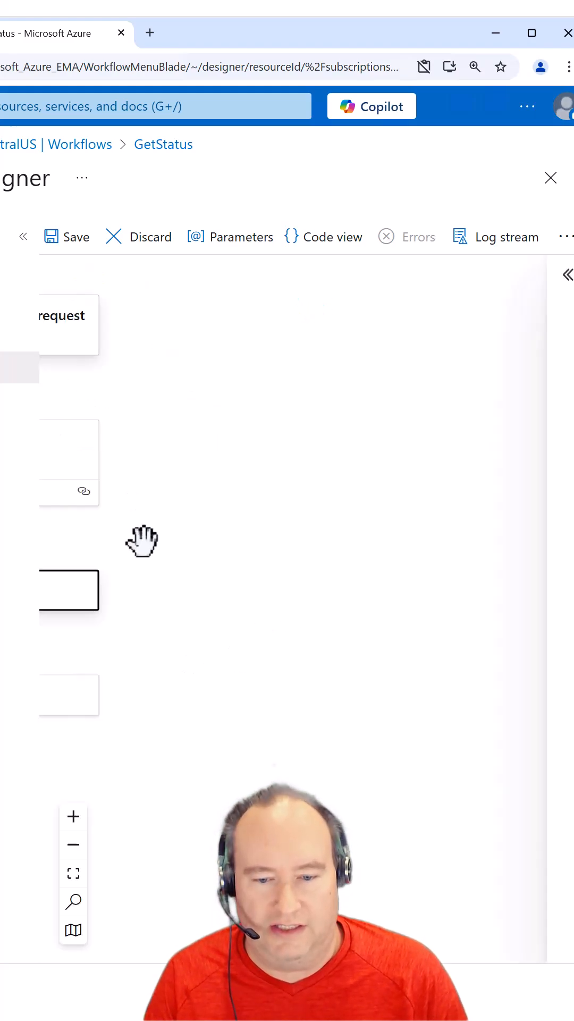
{"action": "left_click_drag", "start_coordinate": [144, 542], "coordinate": [419, 590]}
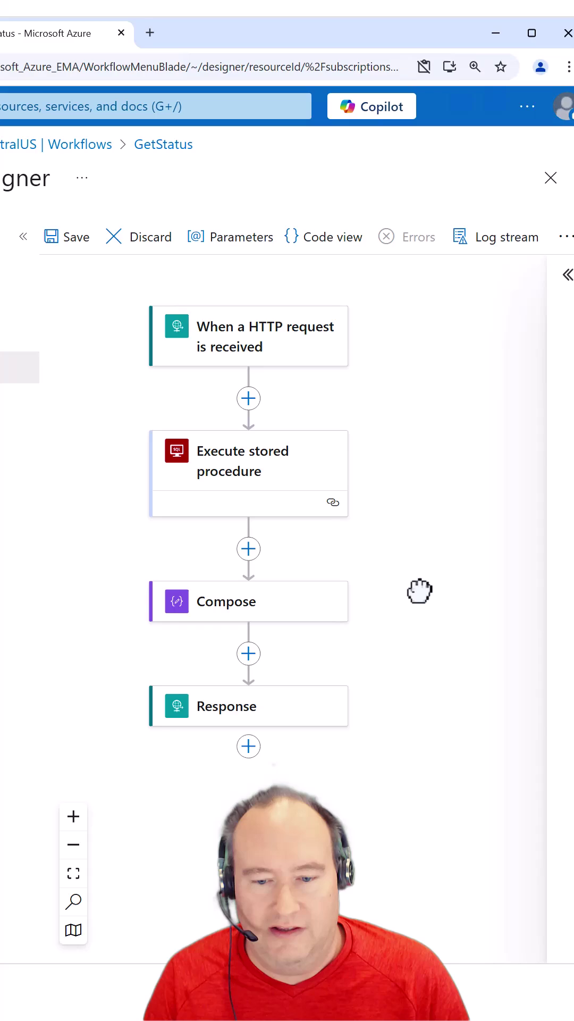
Save the workflow, which fails validation on the Execute stored procedure's OrderID expression
{"action": "left_click", "coordinate": [67, 236]}
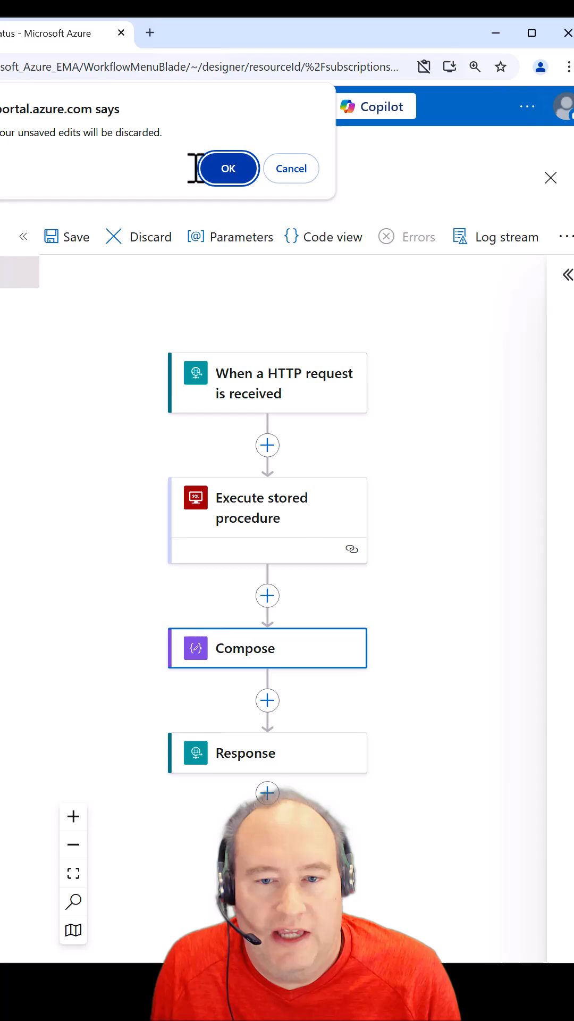
Discard the unsaved edits and open the parent Logic App LA-MessageBroker-CentralUS
{"action": "left_click", "coordinate": [228, 168]}
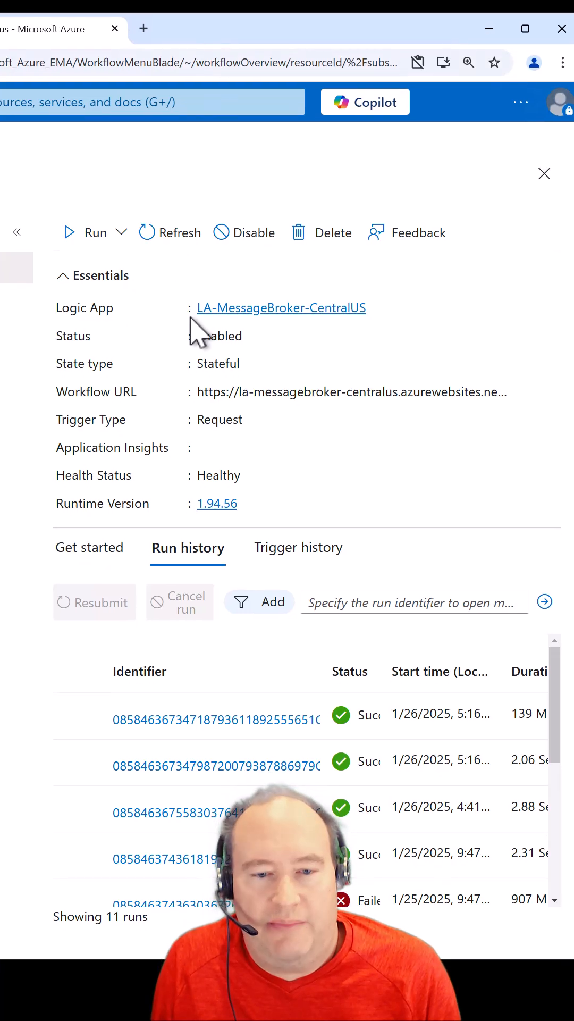
{"action": "left_click", "coordinate": [239, 308]}
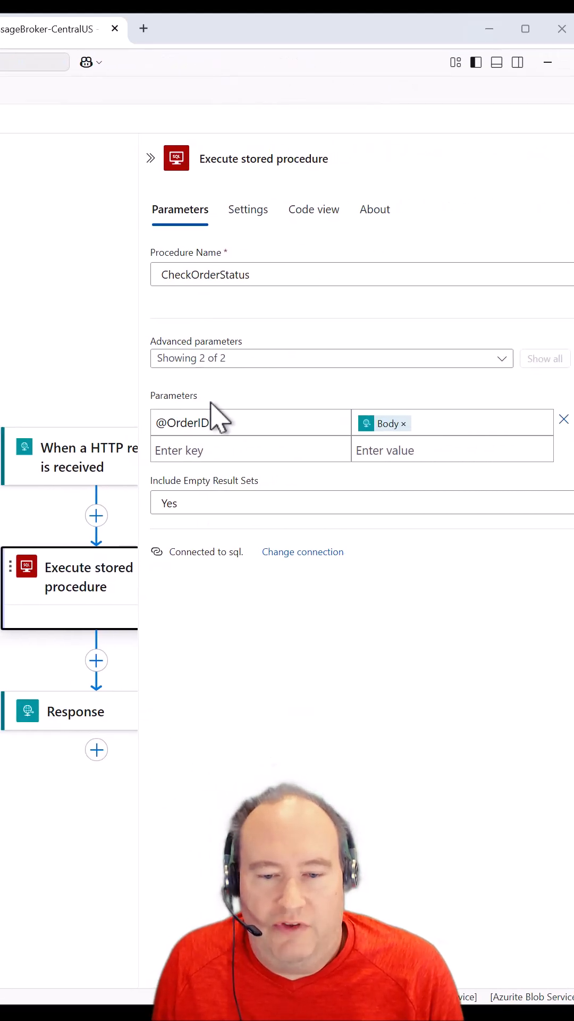
{"action": "left_click", "coordinate": [168, 424]}
{"action": "key", "text": "BackSpace"}
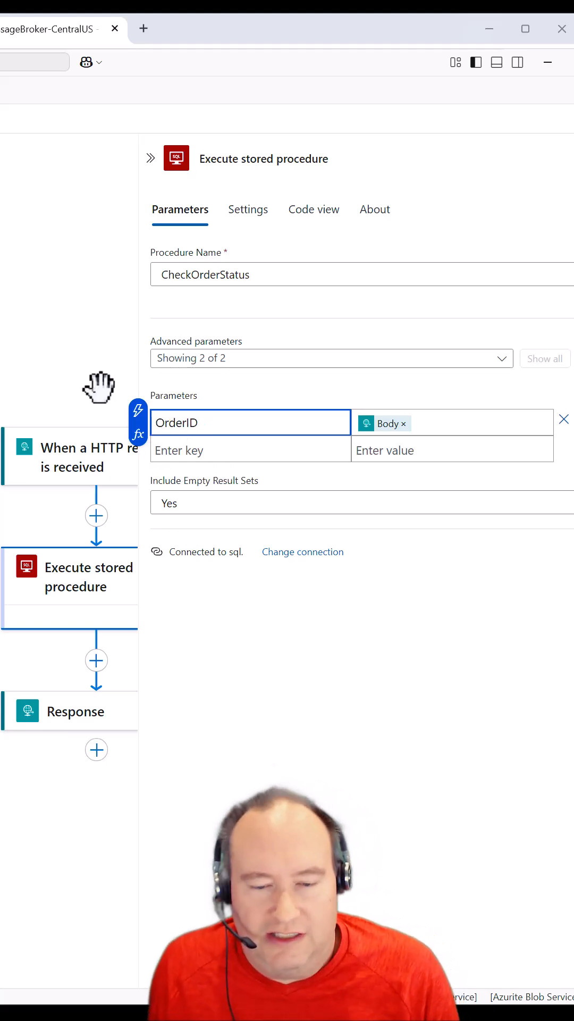